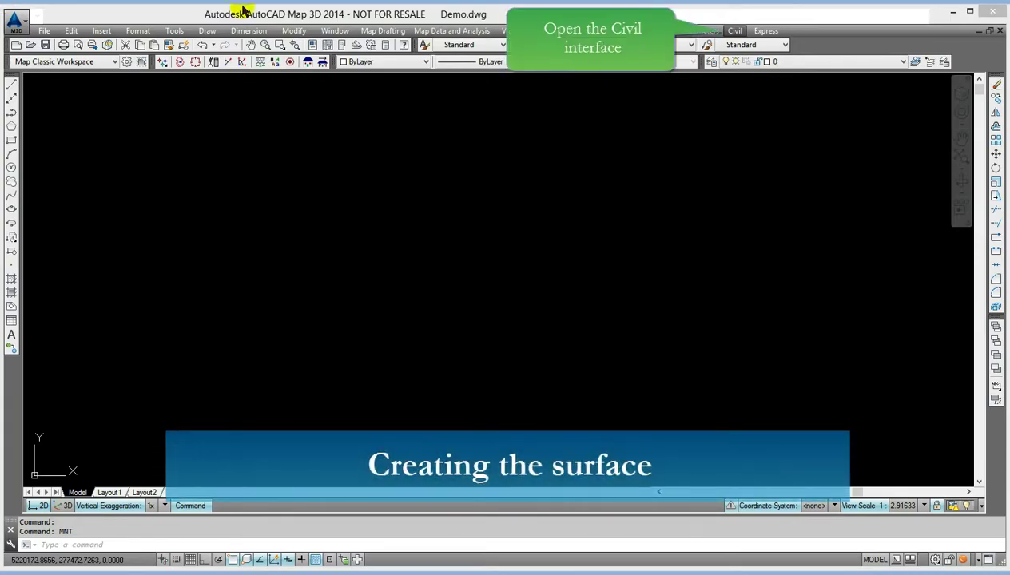
Launch VisionCivil from the Civil menu to open the Demo.mdb project window
{"action": "left_click", "coordinate": [734, 31]}
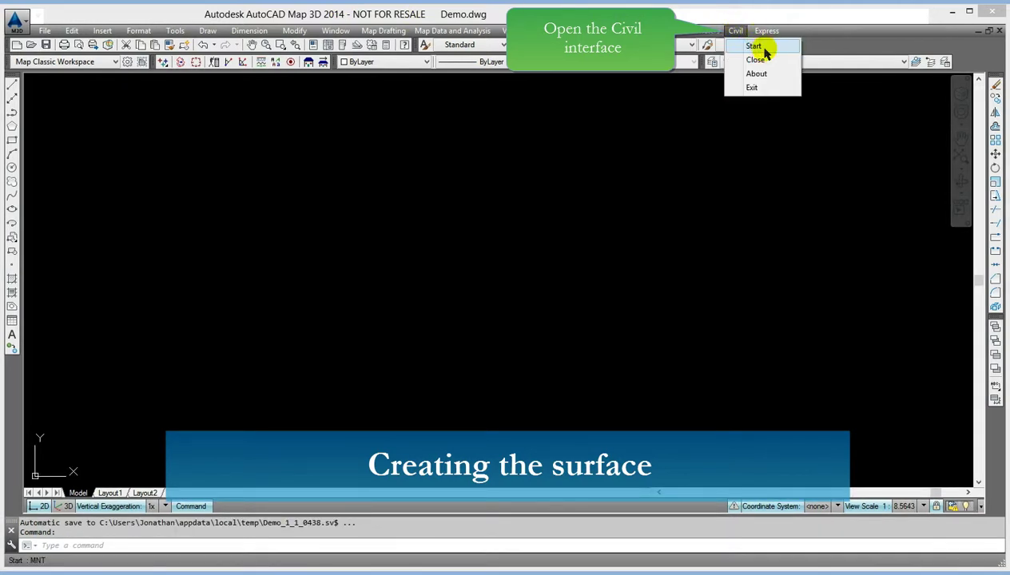
{"action": "left_click", "coordinate": [762, 47]}
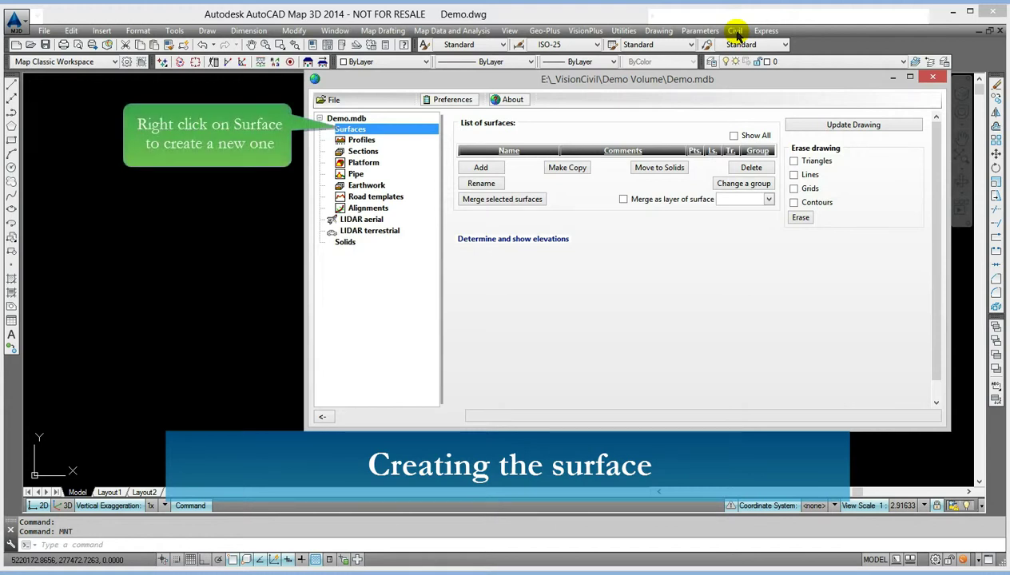
Add a new surface to the project, name it 'Surface', and save it
{"action": "right_click", "coordinate": [351, 132]}
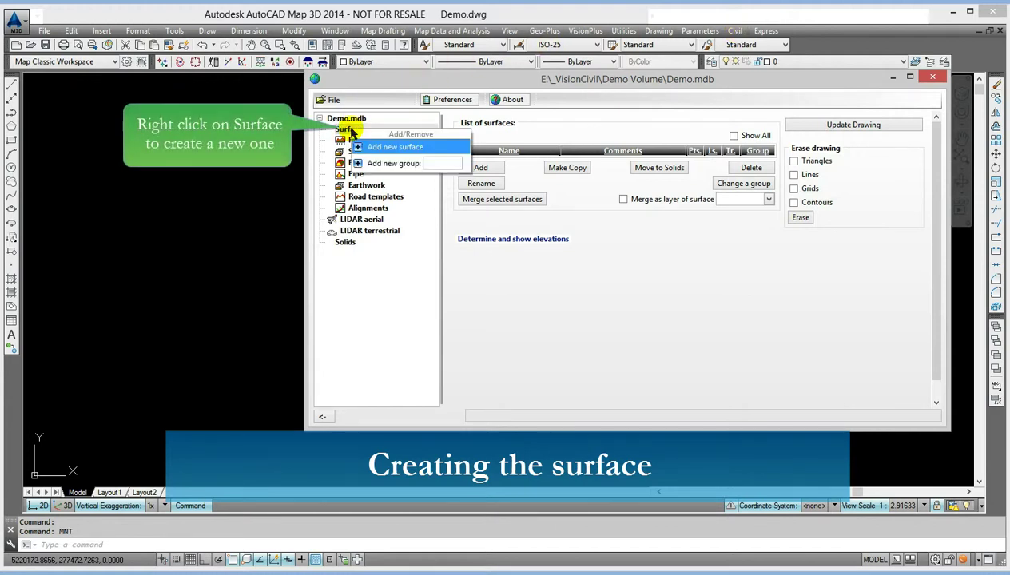
{"action": "left_click", "coordinate": [375, 148]}
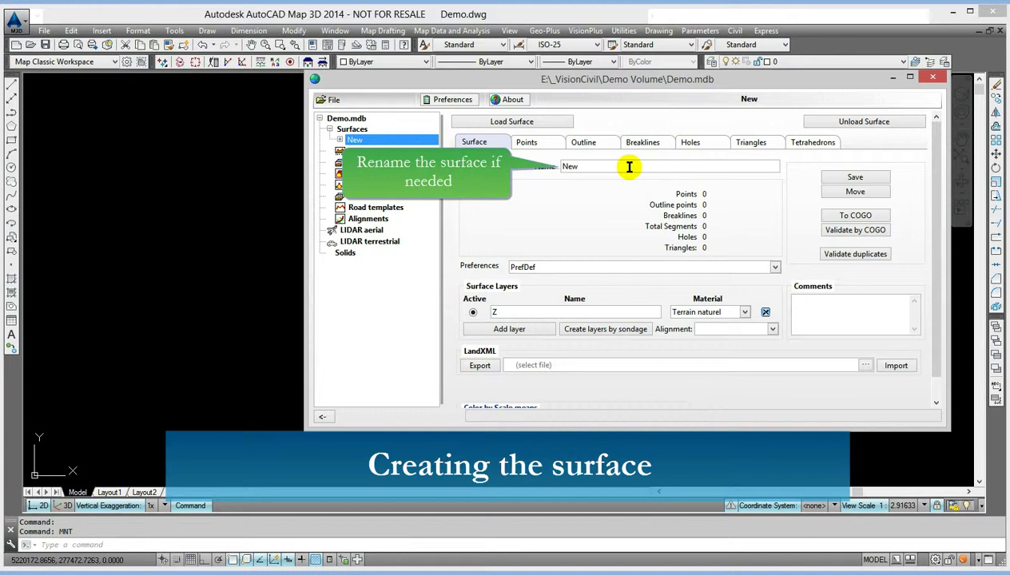
{"action": "double_click", "coordinate": [628, 167]}
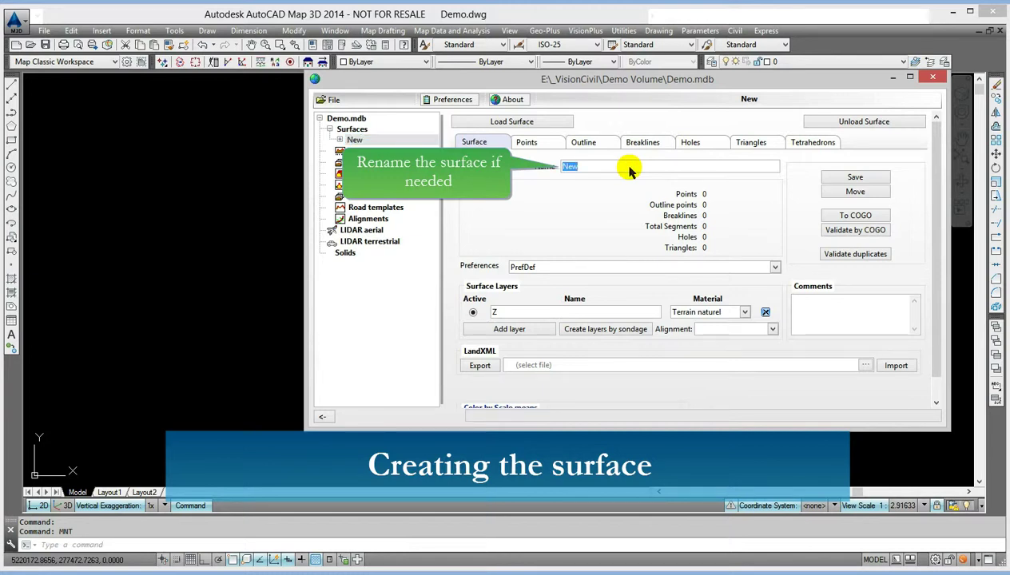
{"action": "type", "text": "Surface"}
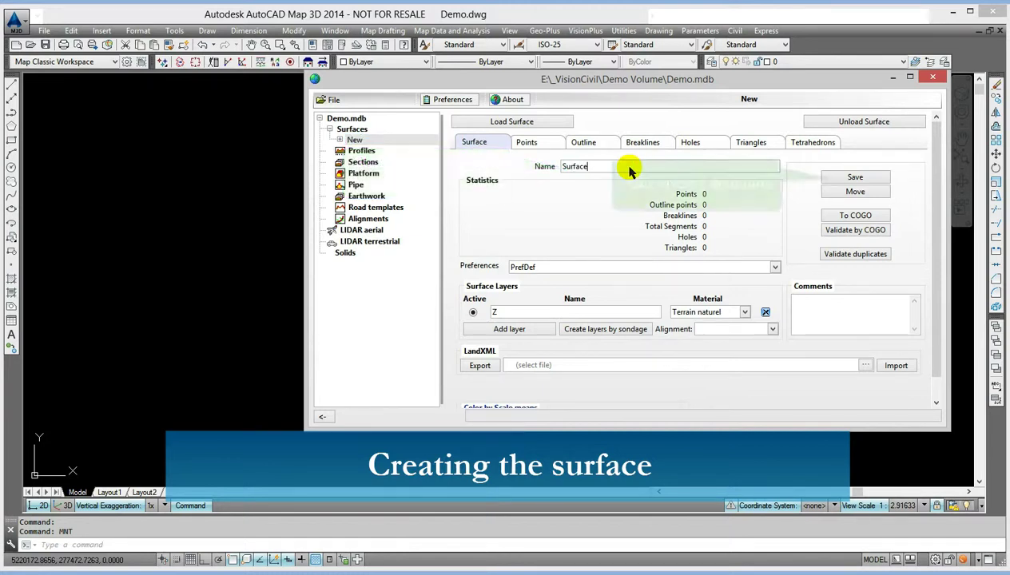
{"action": "left_click", "coordinate": [838, 177]}
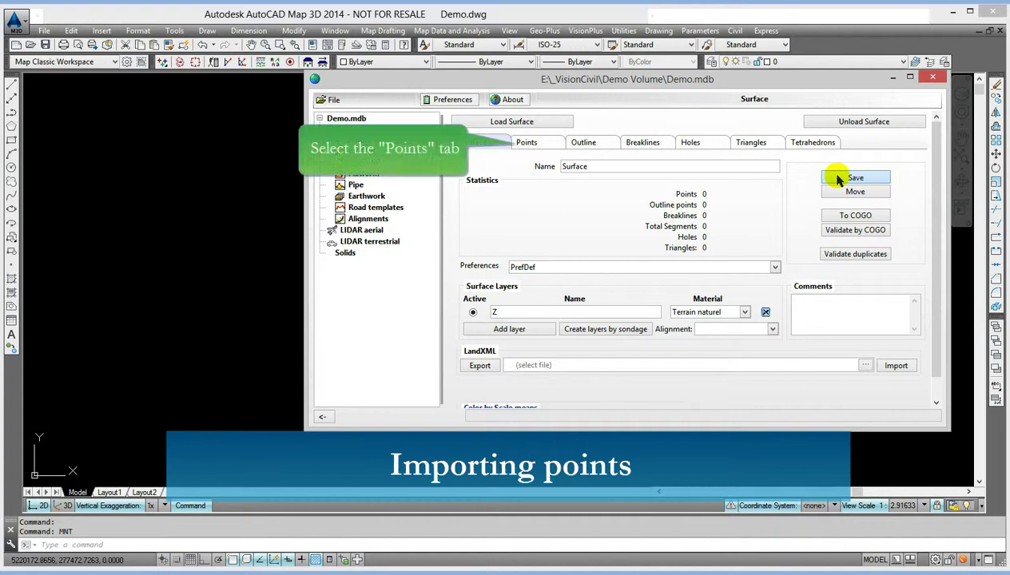
Show Surface's empty points table and list the Importer from ASCII file format options
{"action": "left_click", "coordinate": [527, 144]}
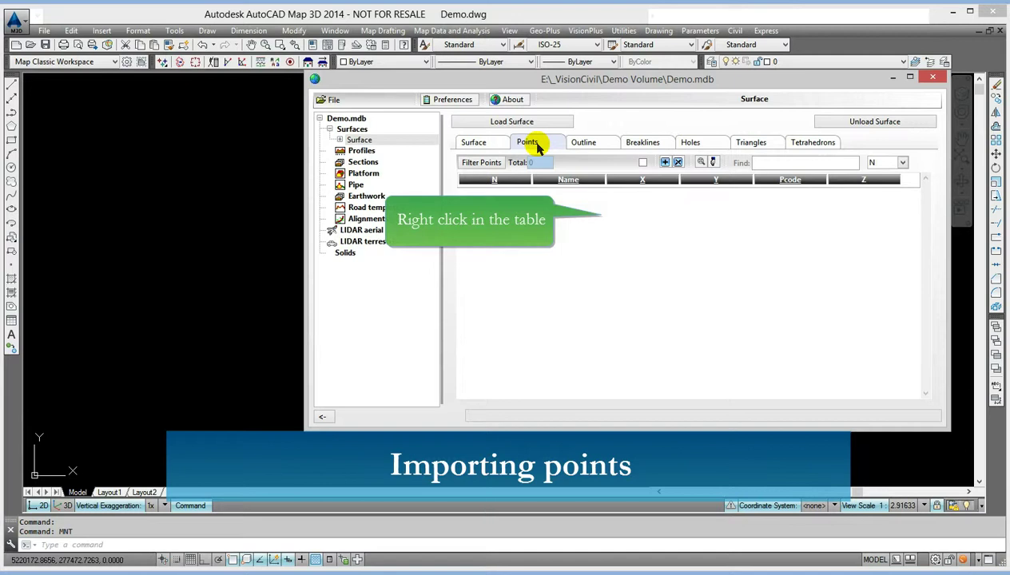
{"action": "right_click", "coordinate": [613, 216]}
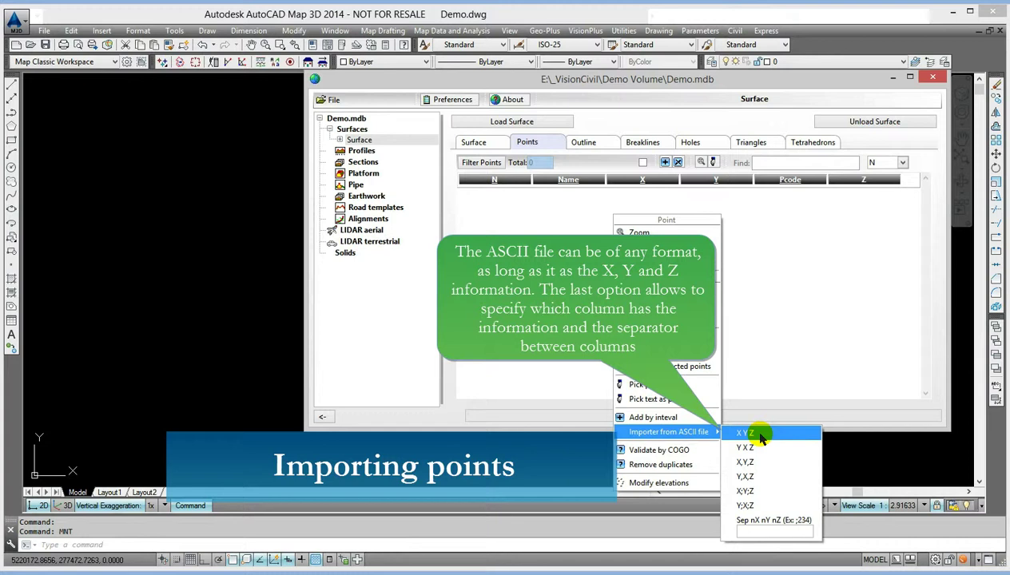
Import Demo.asc as X Y Z points, listing all file types, filling the table with 254 points
{"action": "left_click", "coordinate": [757, 433]}
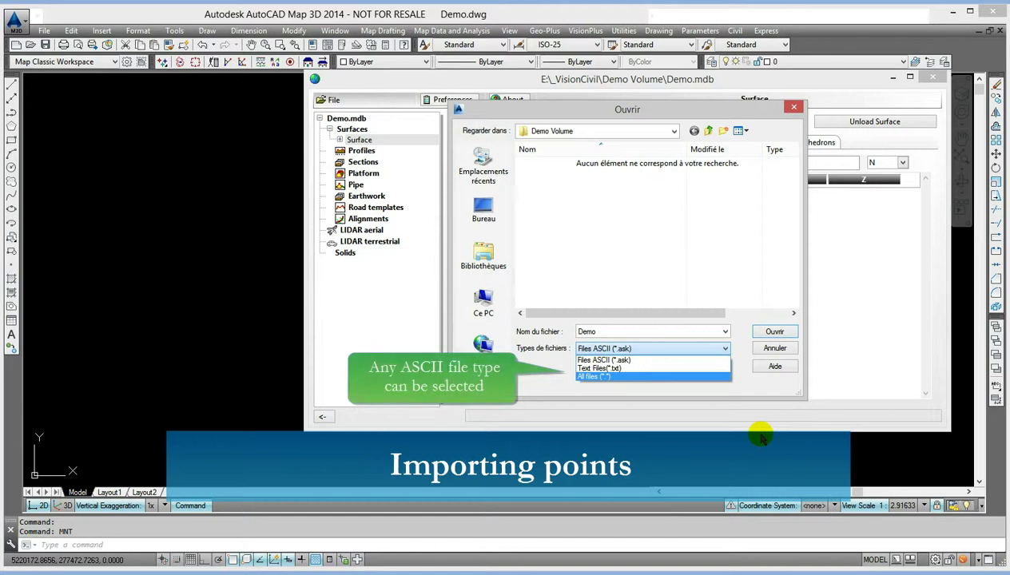
{"action": "left_click", "coordinate": [604, 375]}
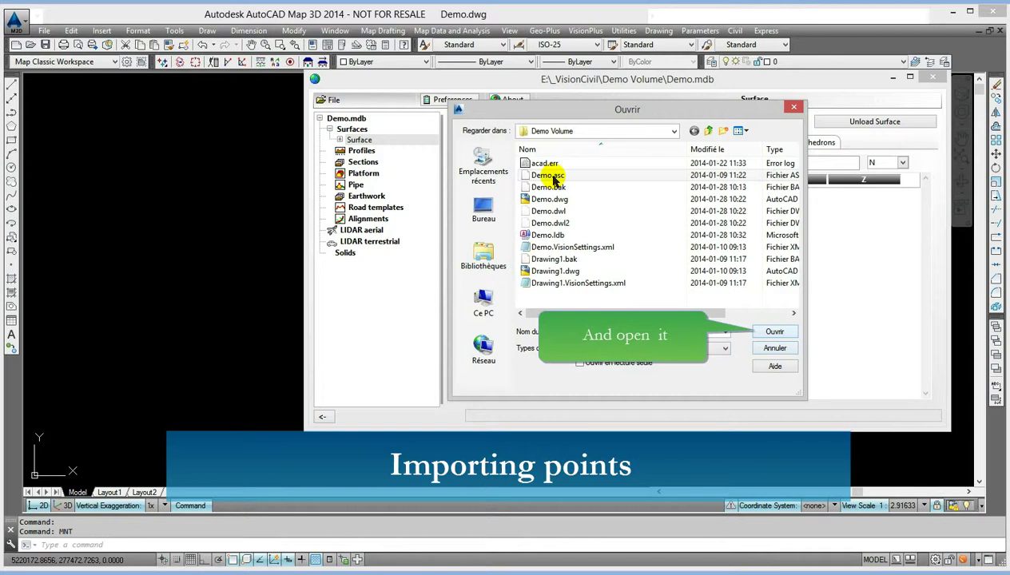
{"action": "left_click", "coordinate": [775, 333]}
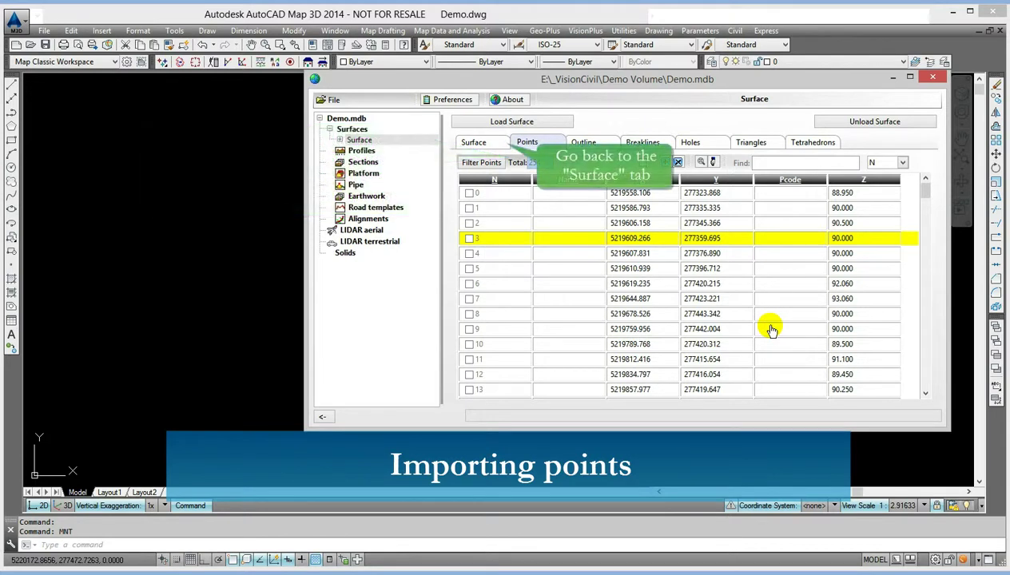
Return to the Surface tab and select Drawing in the tree to reach the triangulation options
{"action": "left_click", "coordinate": [504, 148]}
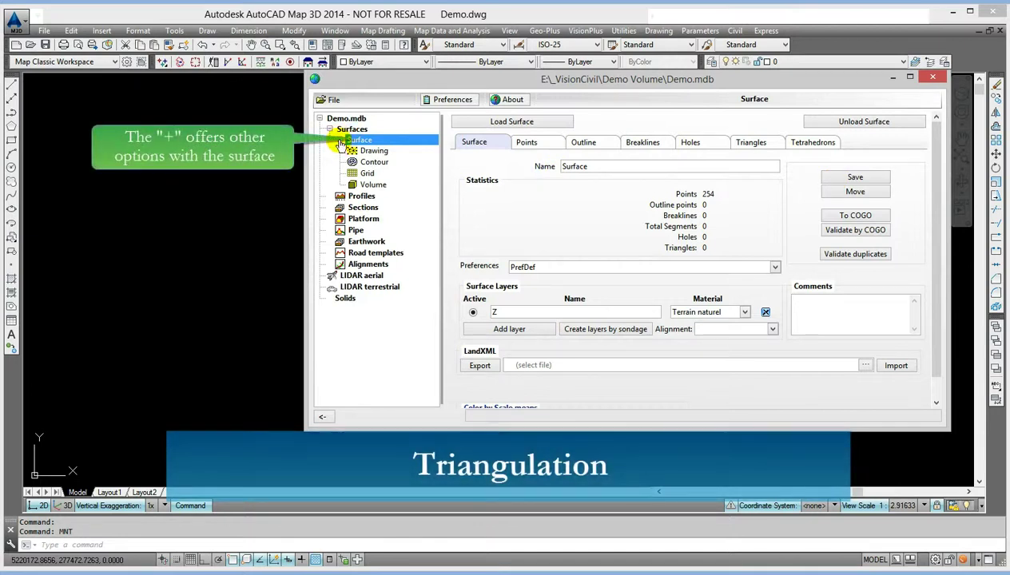
{"action": "left_click", "coordinate": [364, 152]}
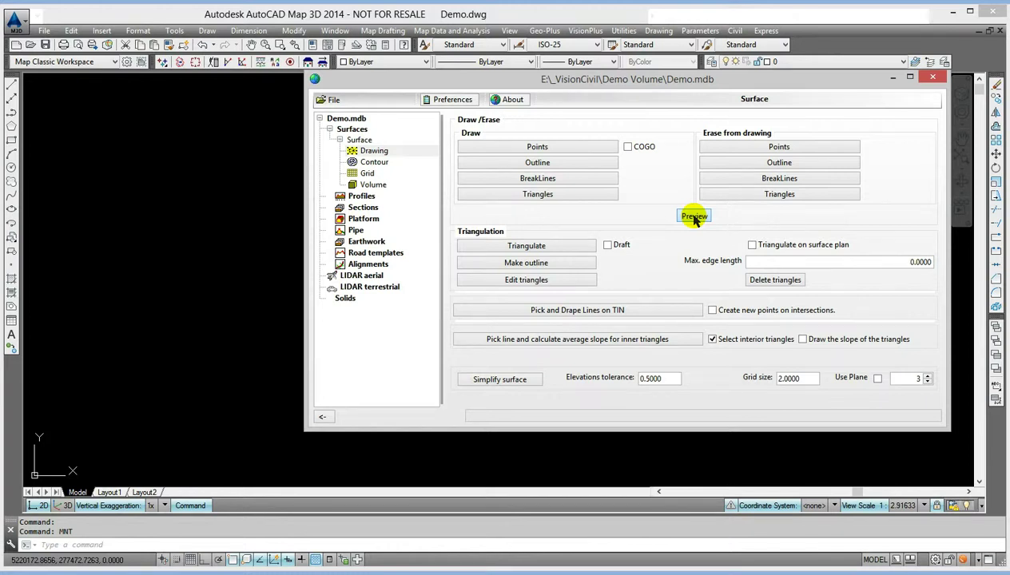
{"action": "left_click", "coordinate": [694, 216]}
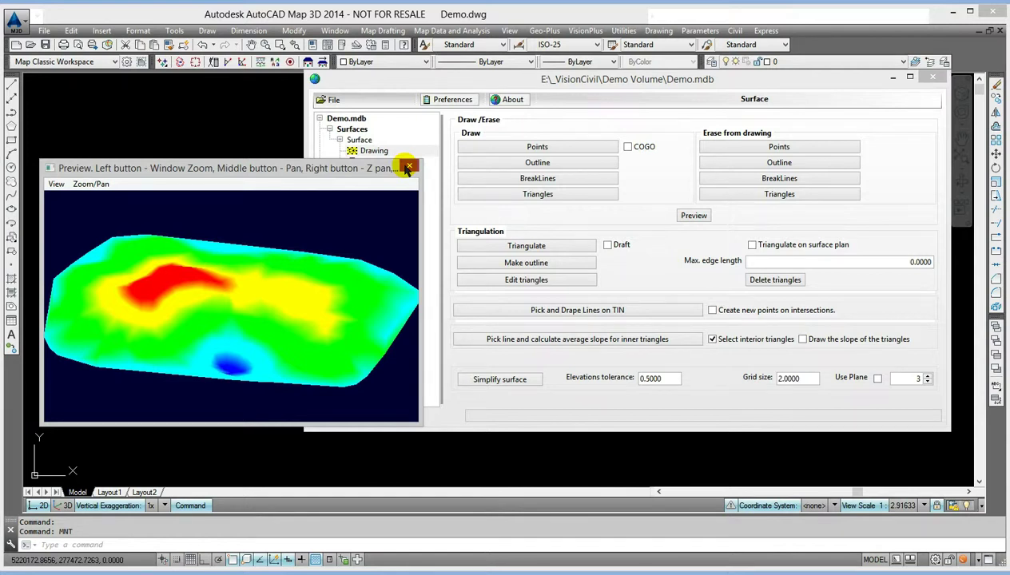
{"action": "left_click", "coordinate": [407, 168]}
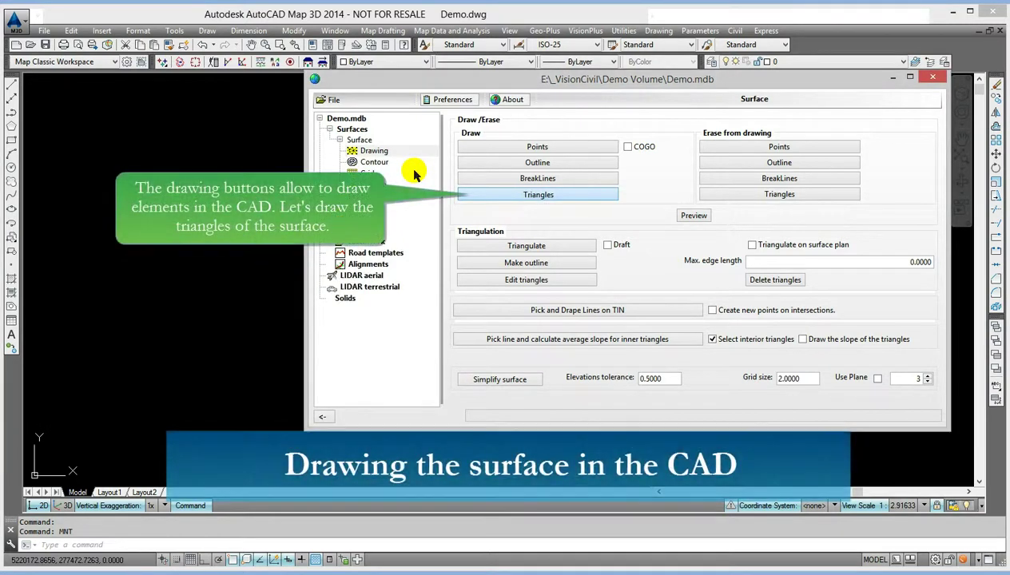
Draw Surface's TIN triangles as a coloured mesh and inspect it with the window moved aside
{"action": "left_click", "coordinate": [563, 193]}
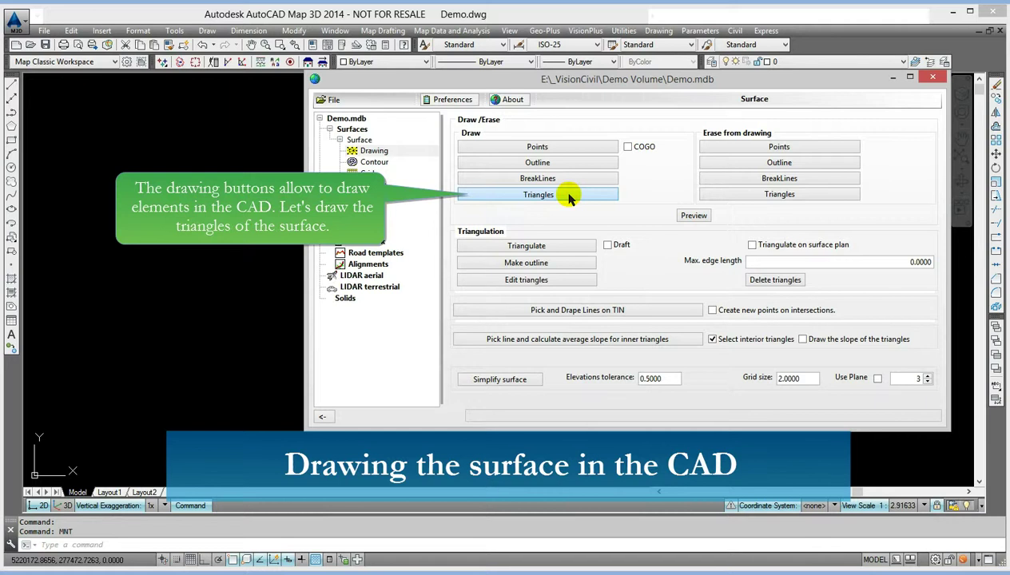
{"action": "scroll", "coordinate": [157, 209], "scroll_direction": "down", "scroll_amount": 5}
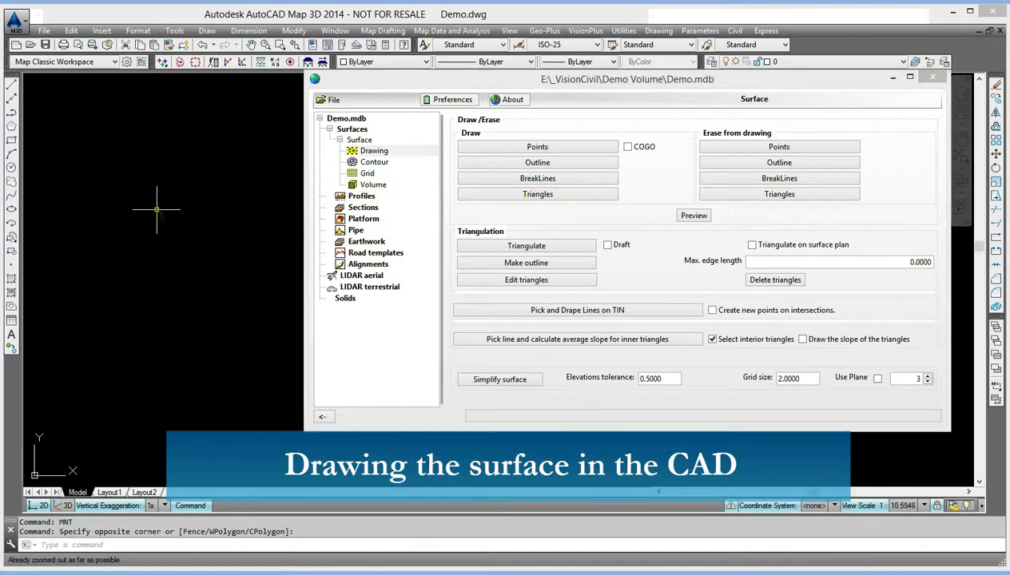
{"action": "left_click_drag", "start_coordinate": [654, 85], "coordinate": [723, 379]}
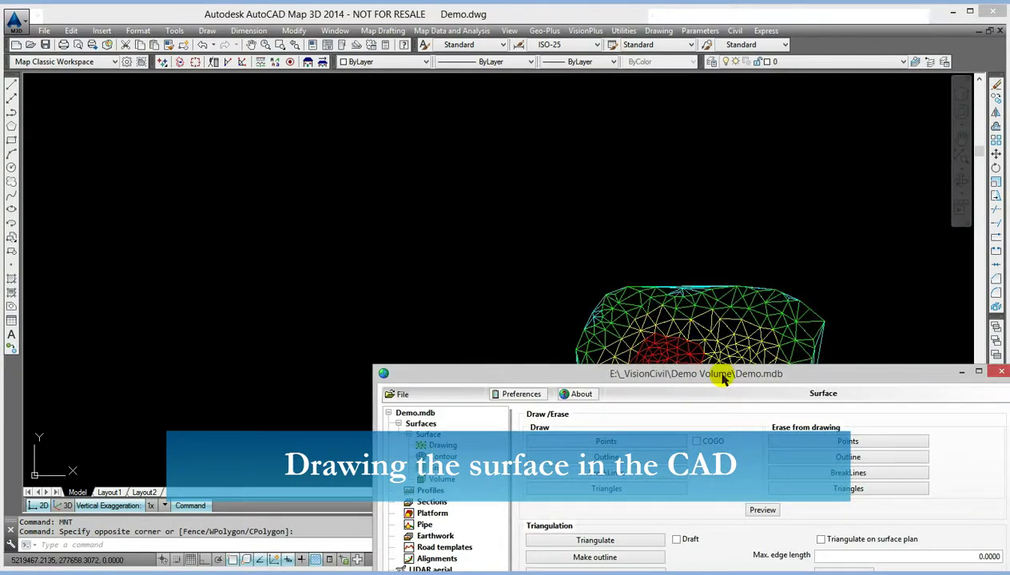
{"action": "scroll", "coordinate": [559, 320], "scroll_direction": "up", "scroll_amount": 2}
{"action": "scroll", "coordinate": [266, 97], "scroll_direction": "up", "scroll_amount": 3}
{"action": "scroll", "coordinate": [448, 217], "scroll_direction": "up", "scroll_amount": 2}
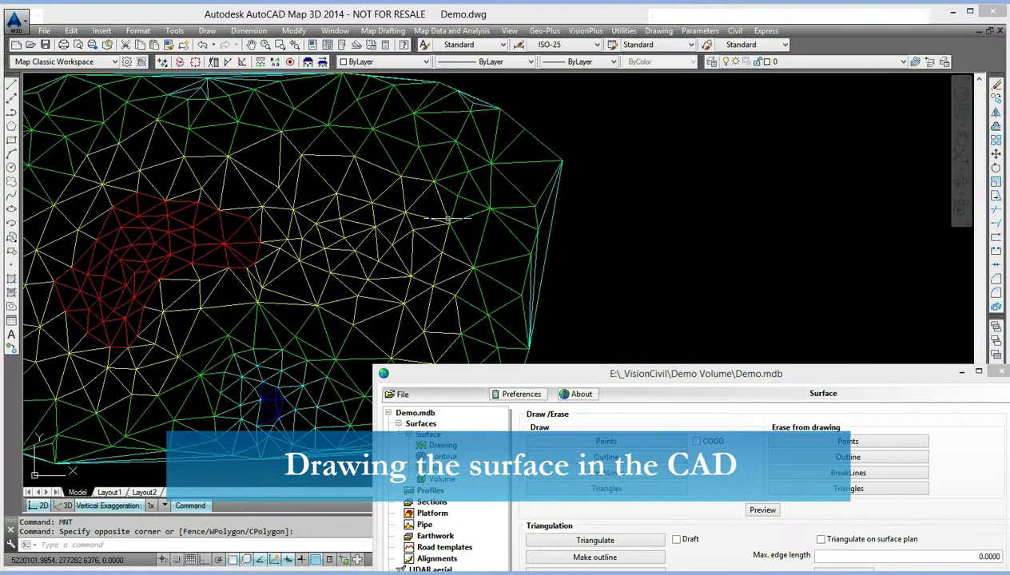
{"action": "scroll", "coordinate": [448, 217], "scroll_direction": "down", "scroll_amount": 3}
{"action": "double_click", "coordinate": [626, 369]}
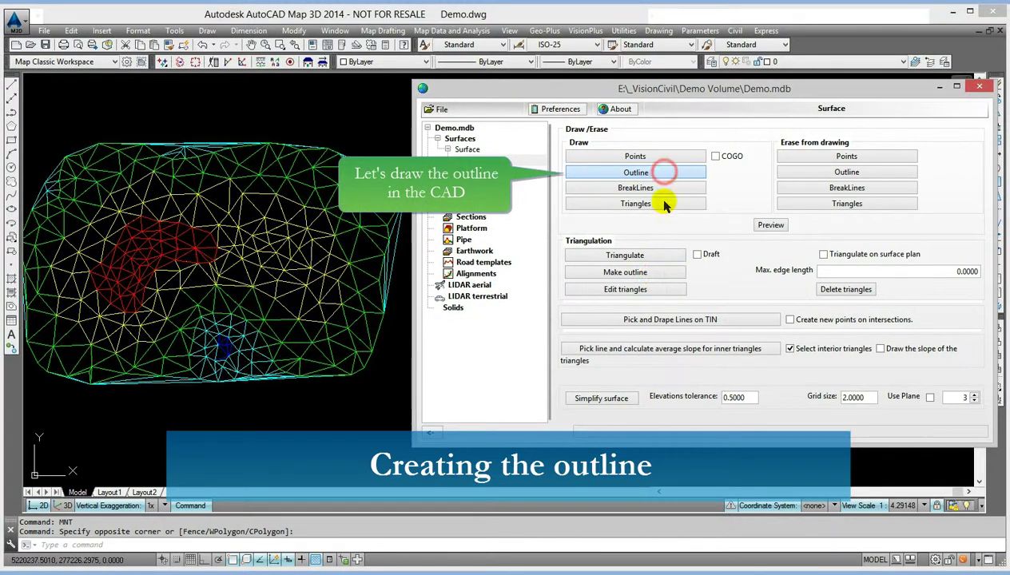
{"action": "left_click", "coordinate": [662, 174]}
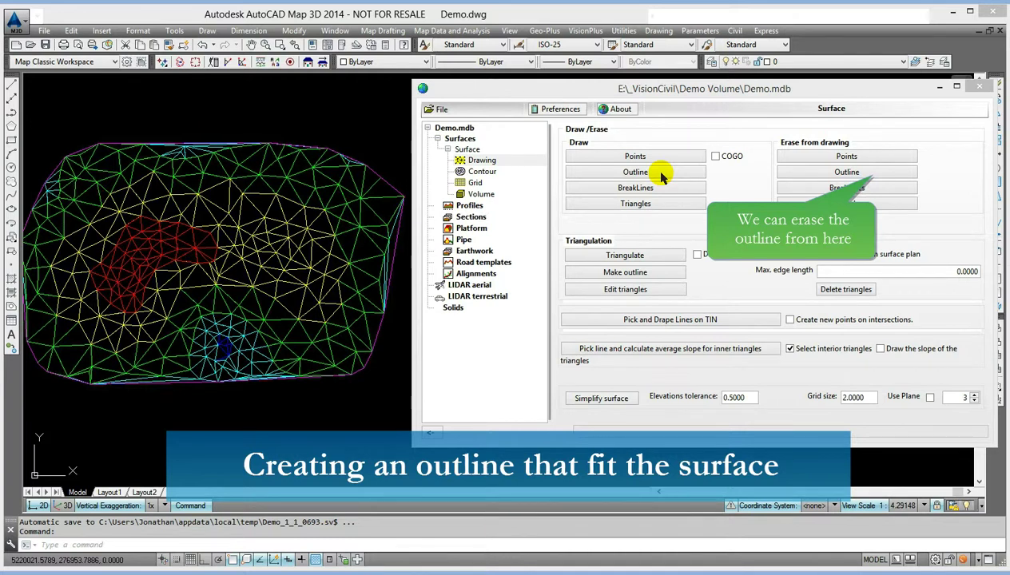
{"action": "left_click", "coordinate": [820, 173]}
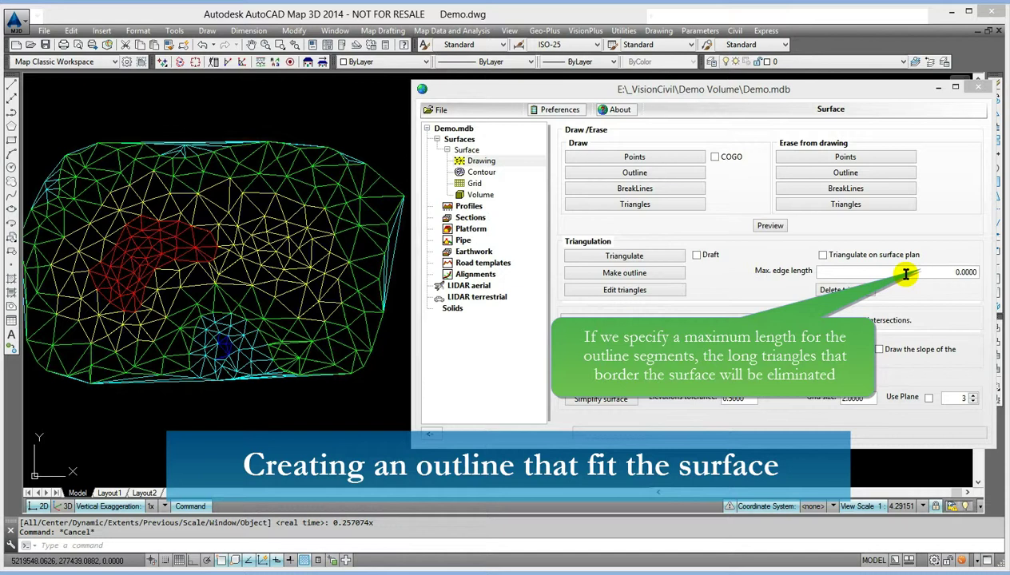
Set Max. edge length to 100, rebuild the outline, and draw it in the drawing
{"action": "left_click", "coordinate": [905, 273]}
{"action": "type", "text": "100"}
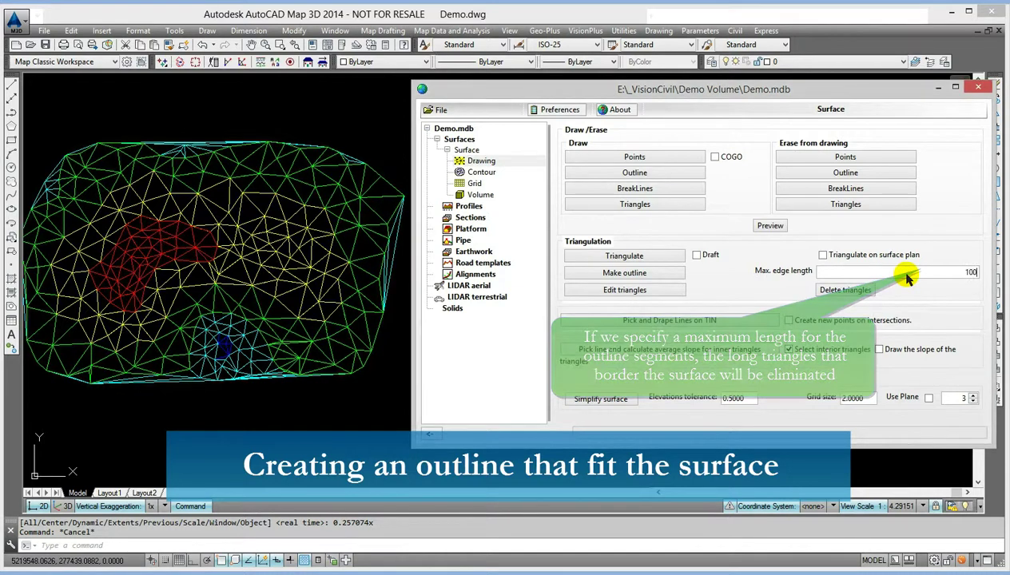
{"action": "left_click", "coordinate": [636, 275]}
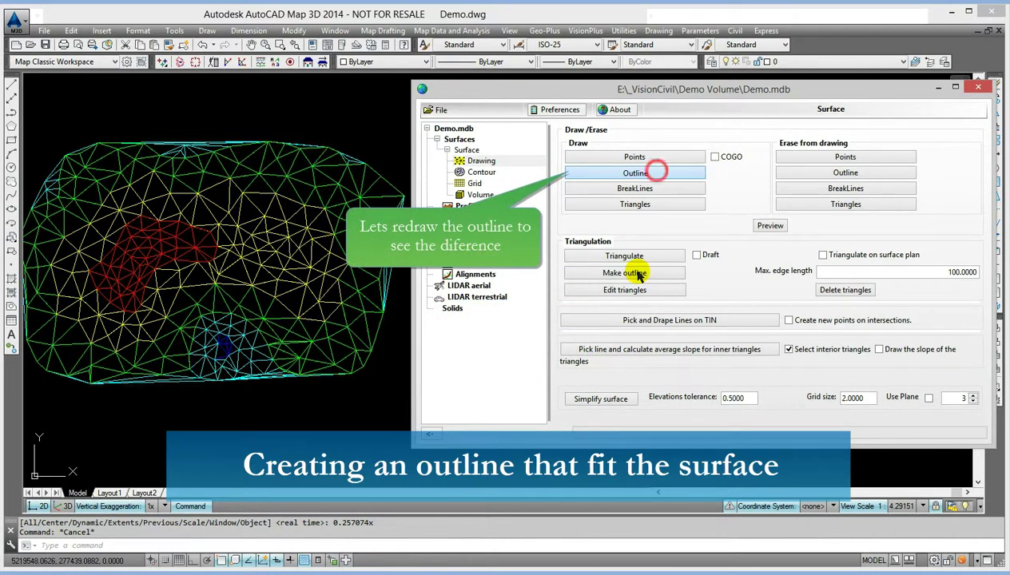
{"action": "left_click", "coordinate": [657, 174]}
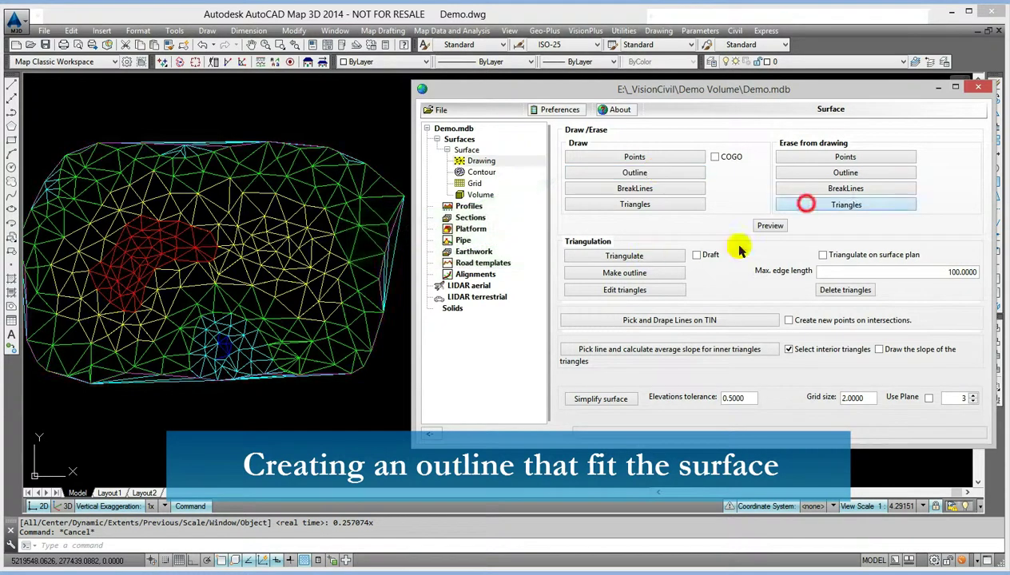